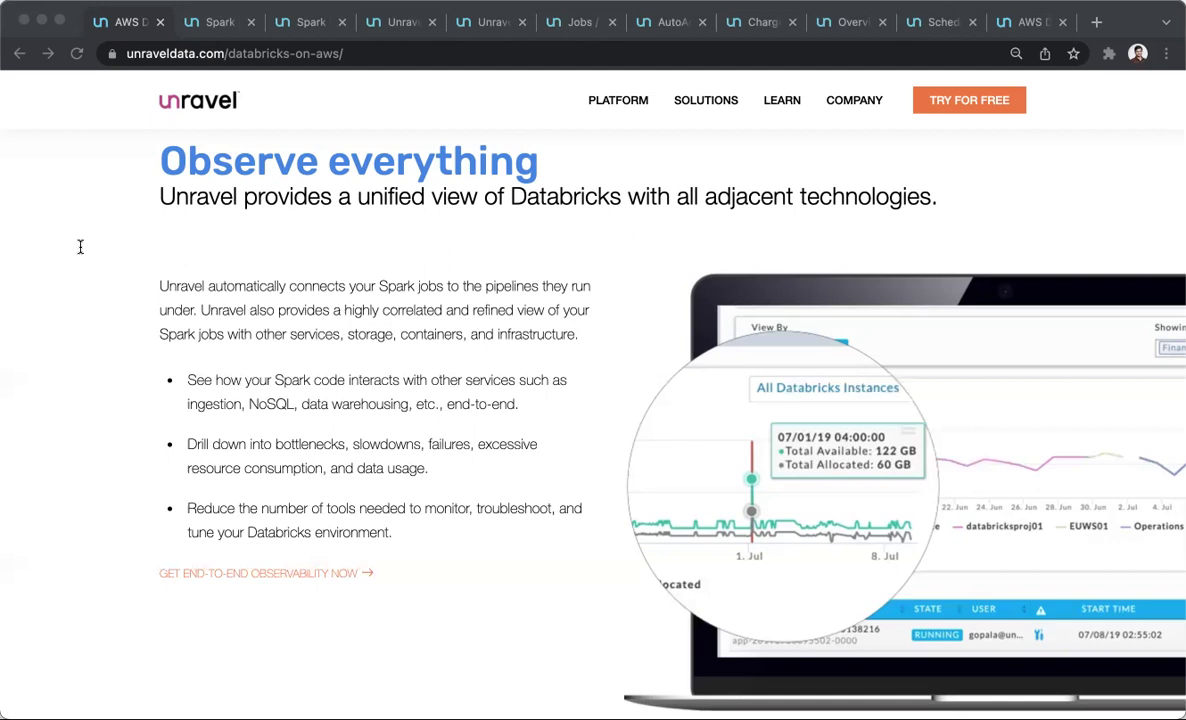
Drill into Job 0, Stage 0 of the failed FailureSimulator Spark app and examine its program source at FailureSimulator.scala line 45
click(210, 22)
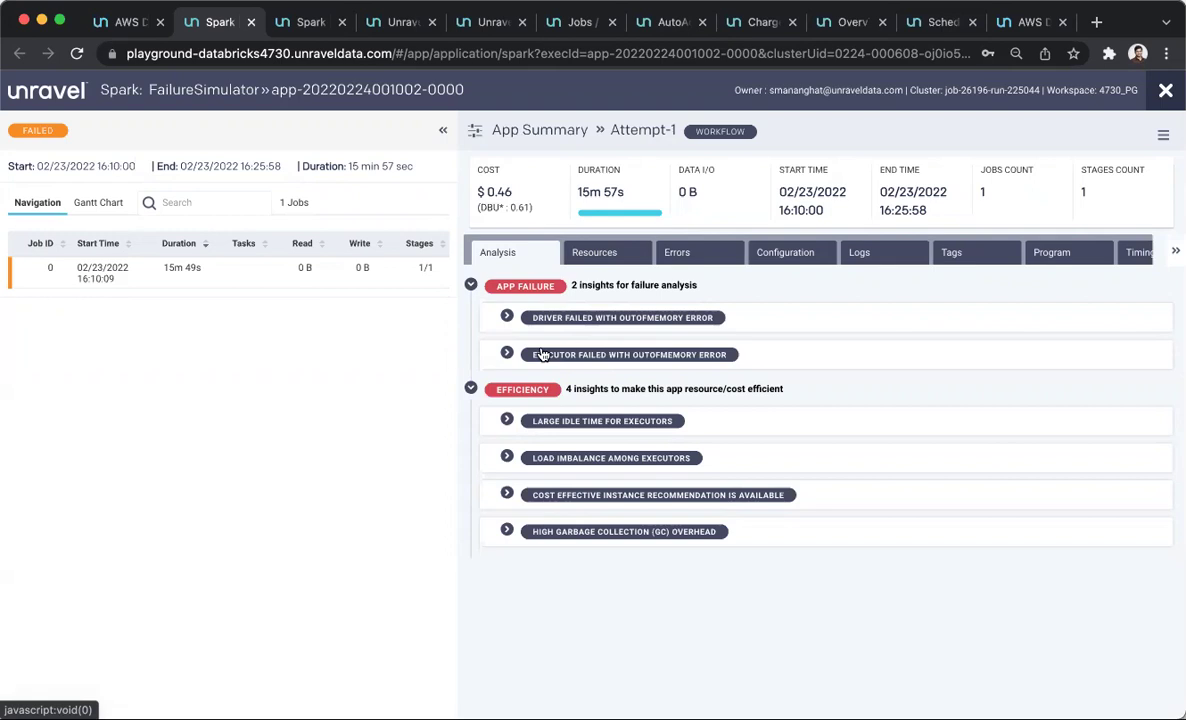
click(62, 270)
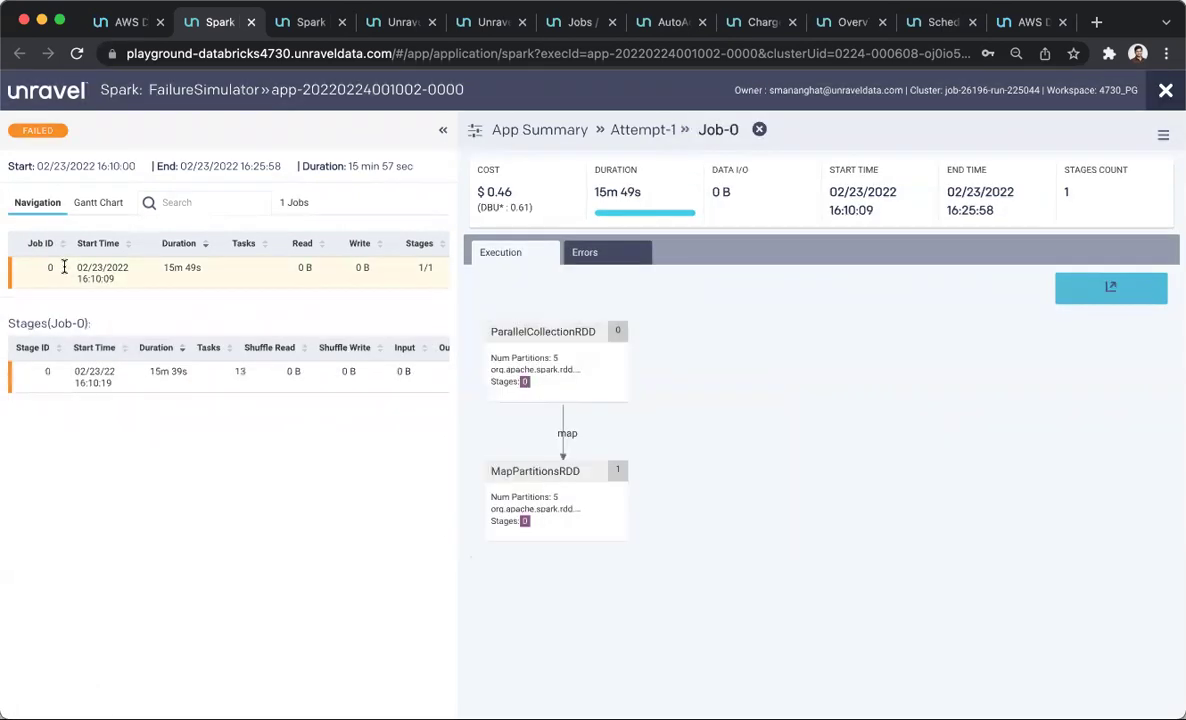
click(101, 387)
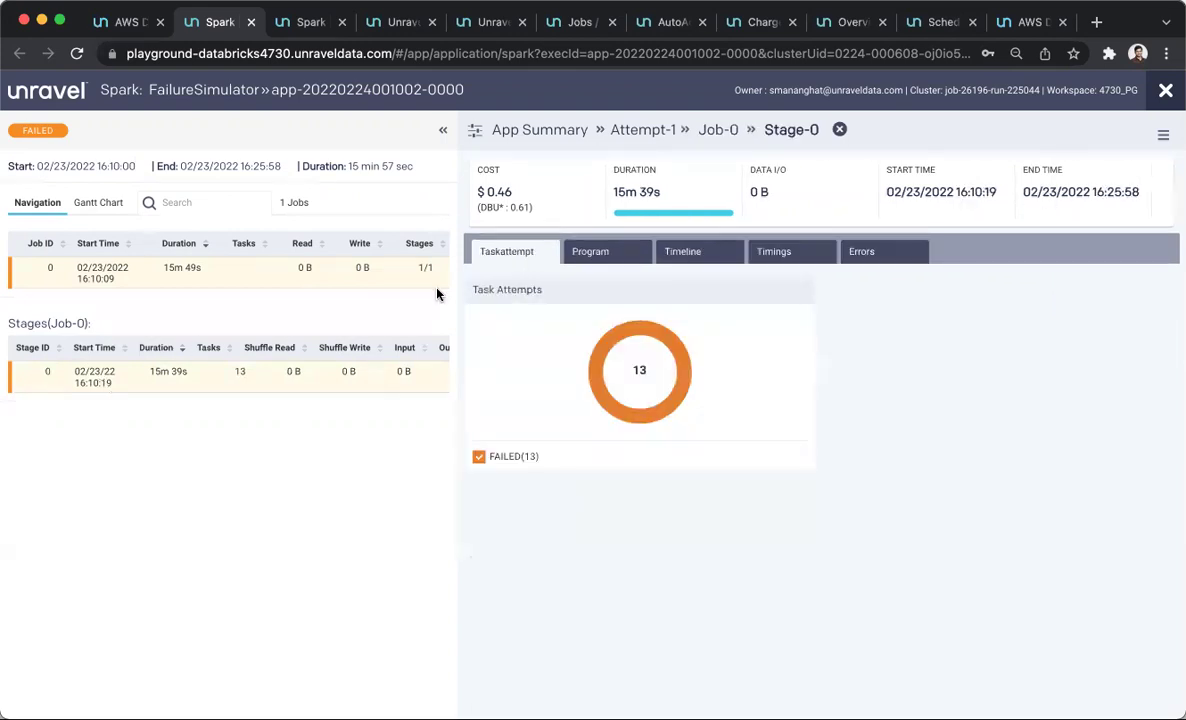
click(599, 257)
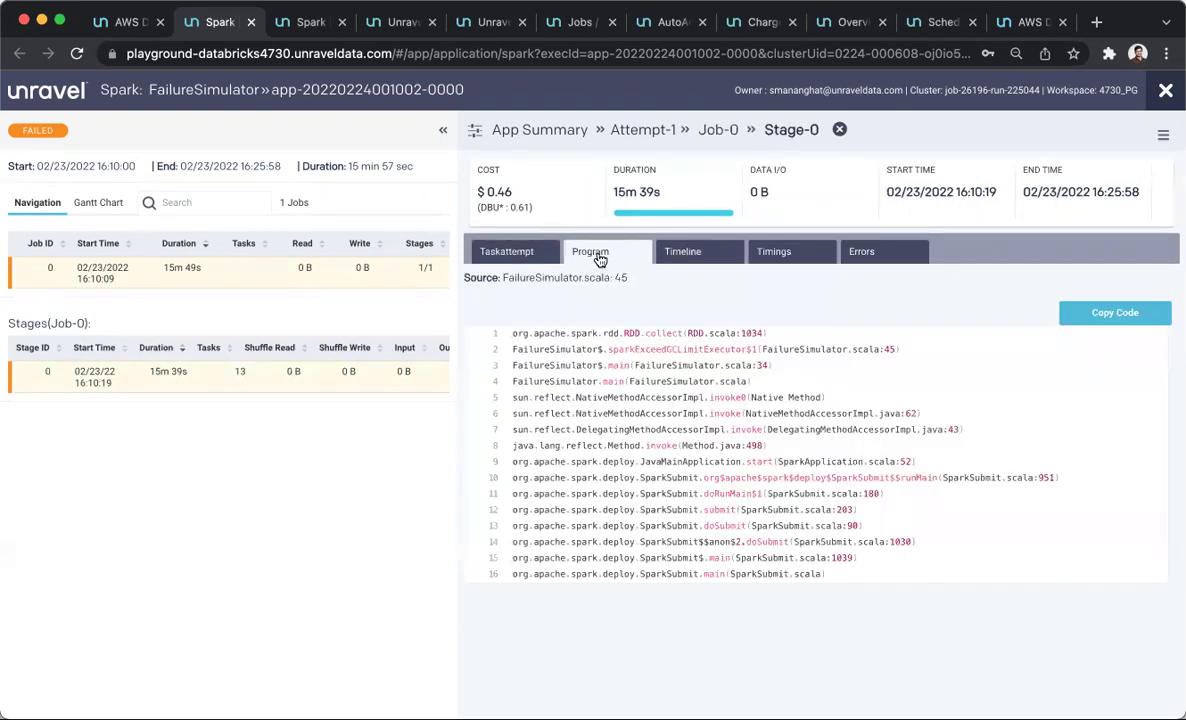
click(590, 278)
scroll(578, 432, up, 4)
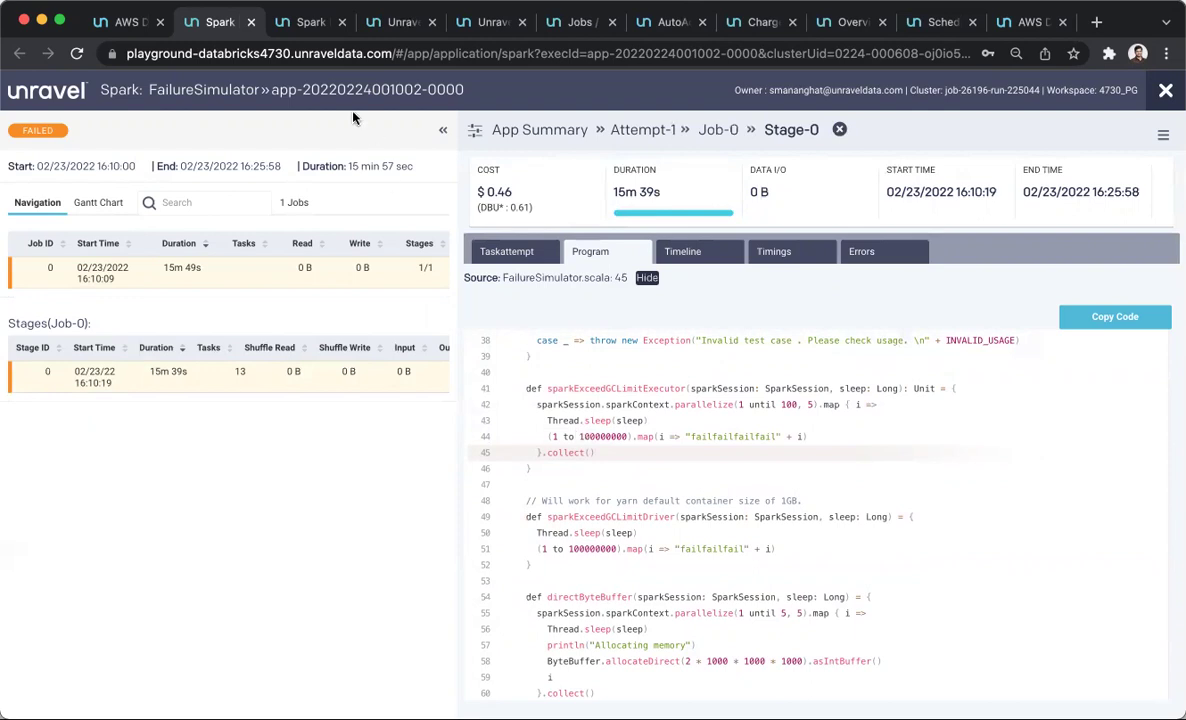
Expand the data skew insight of the SaaS-DataSkew-cluster Spark app and view the tables accessed by Query 2
click(312, 22)
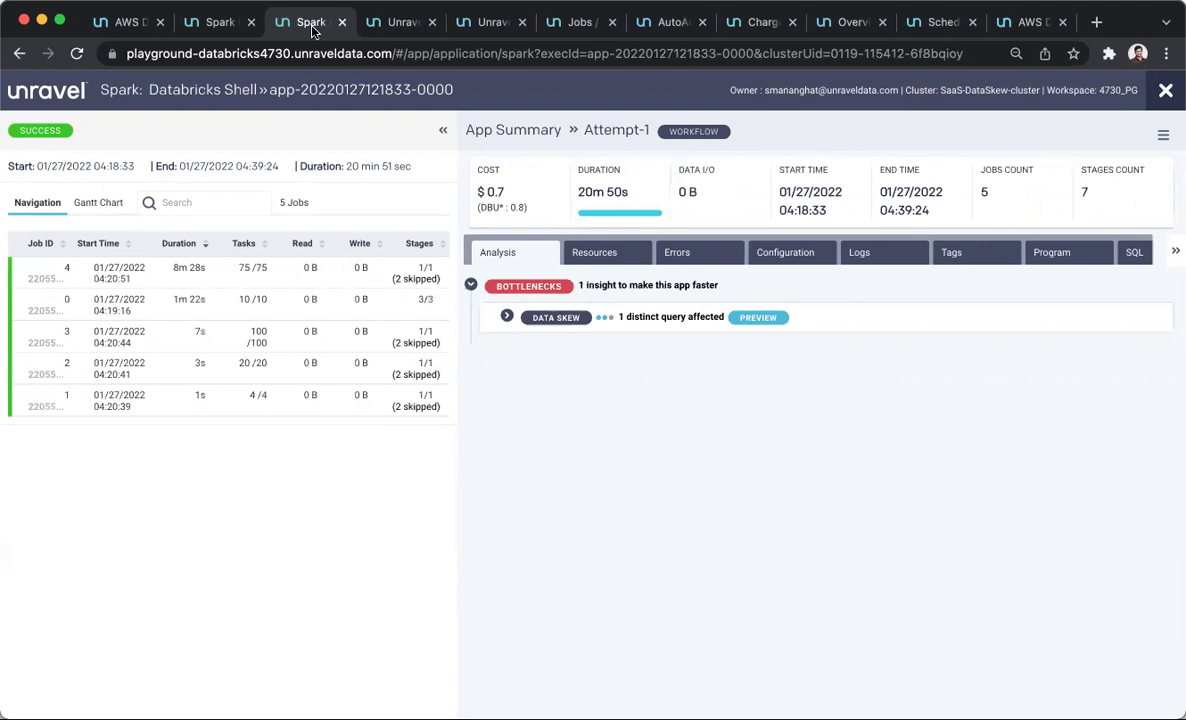
click(506, 316)
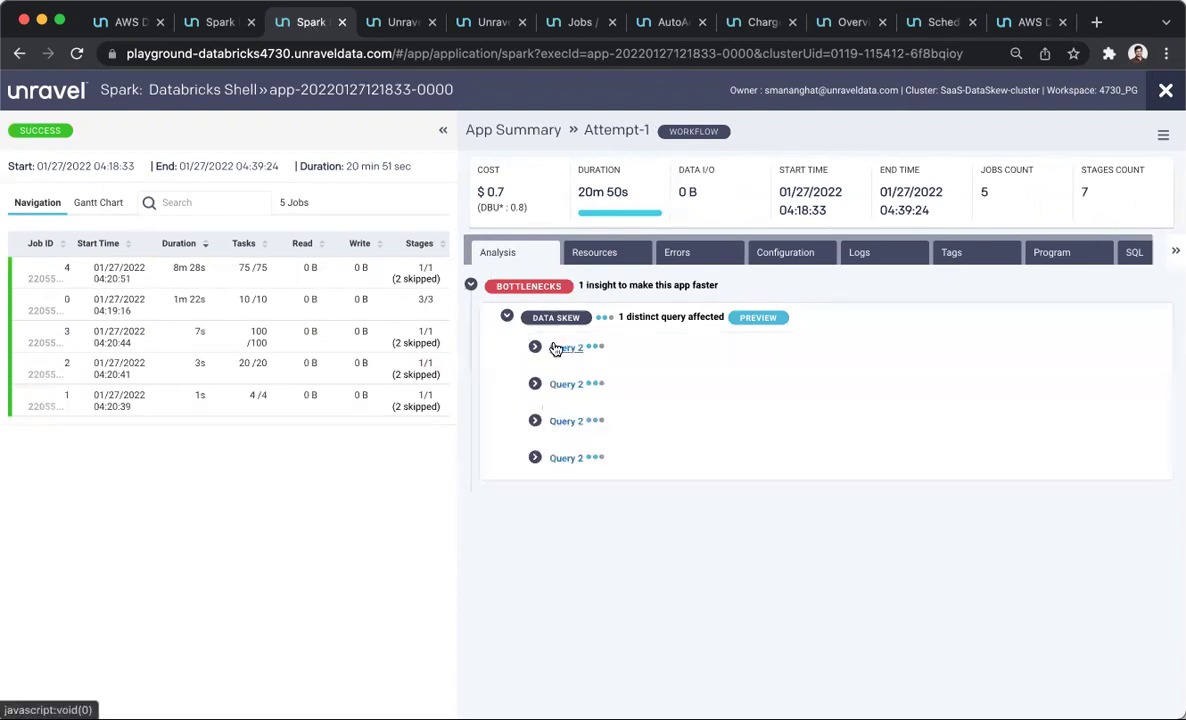
click(560, 348)
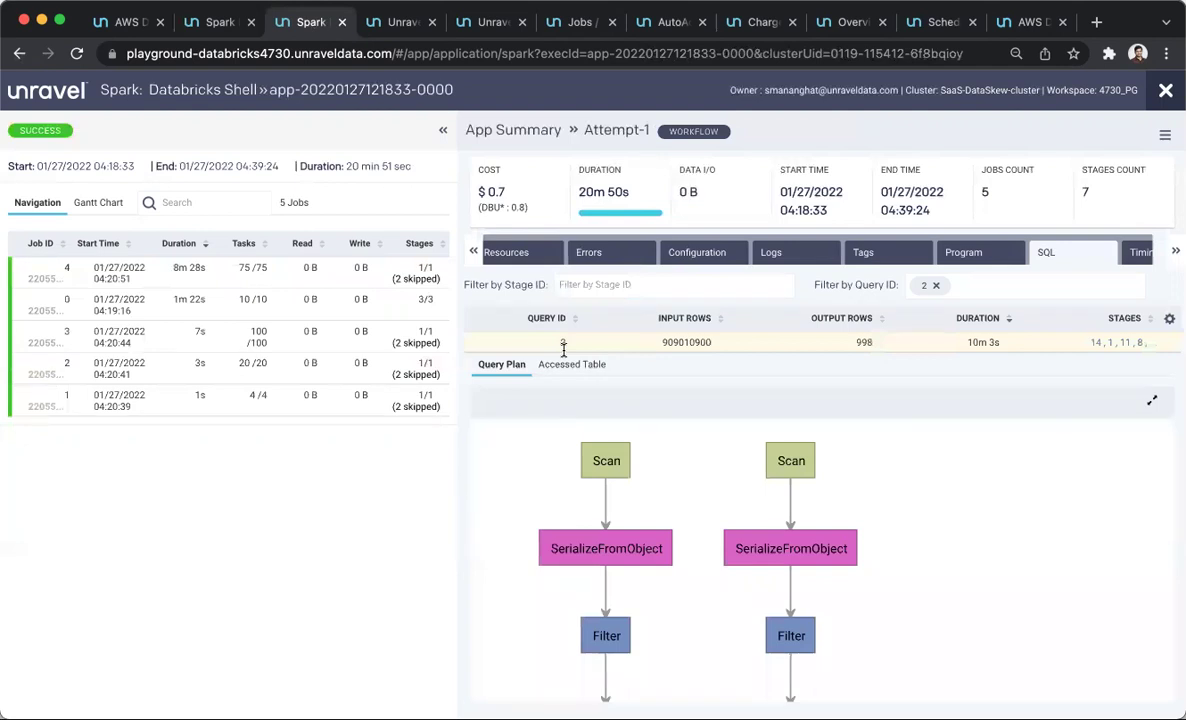
click(567, 367)
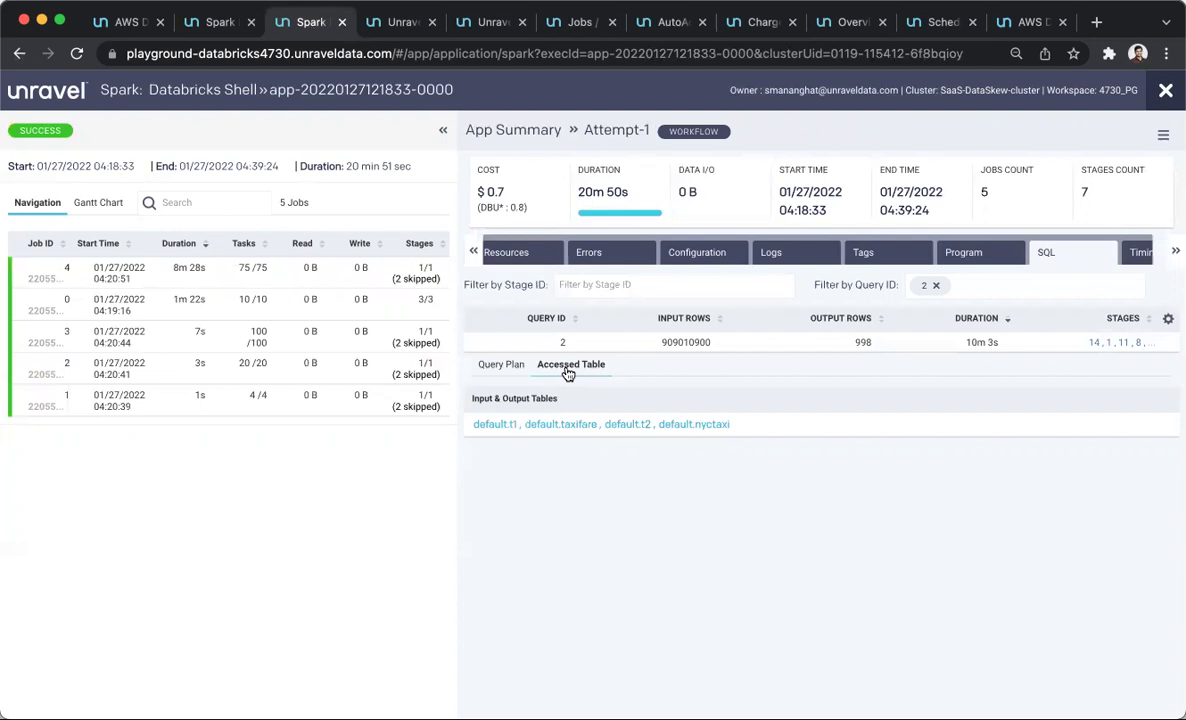
Review the SaaS-Inefficient-JoinCondition-cluster app analysis, the Stream-cluster workflow summary and the jobs list for the last 30 days
click(398, 24)
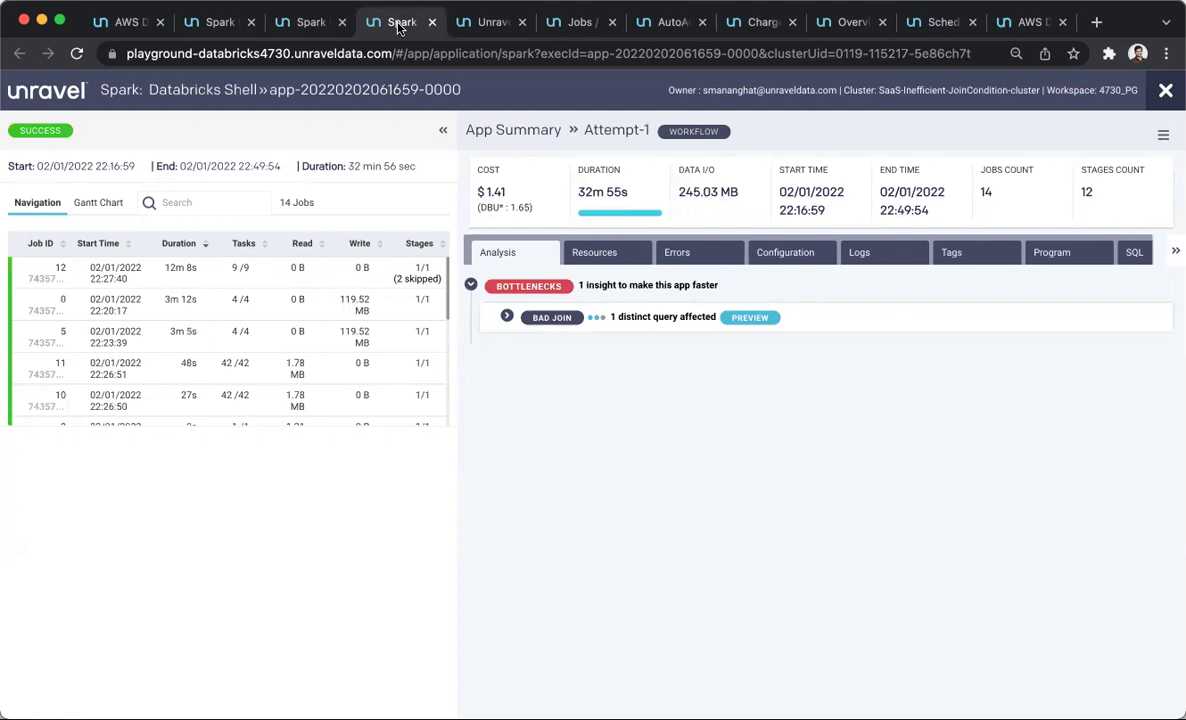
click(478, 25)
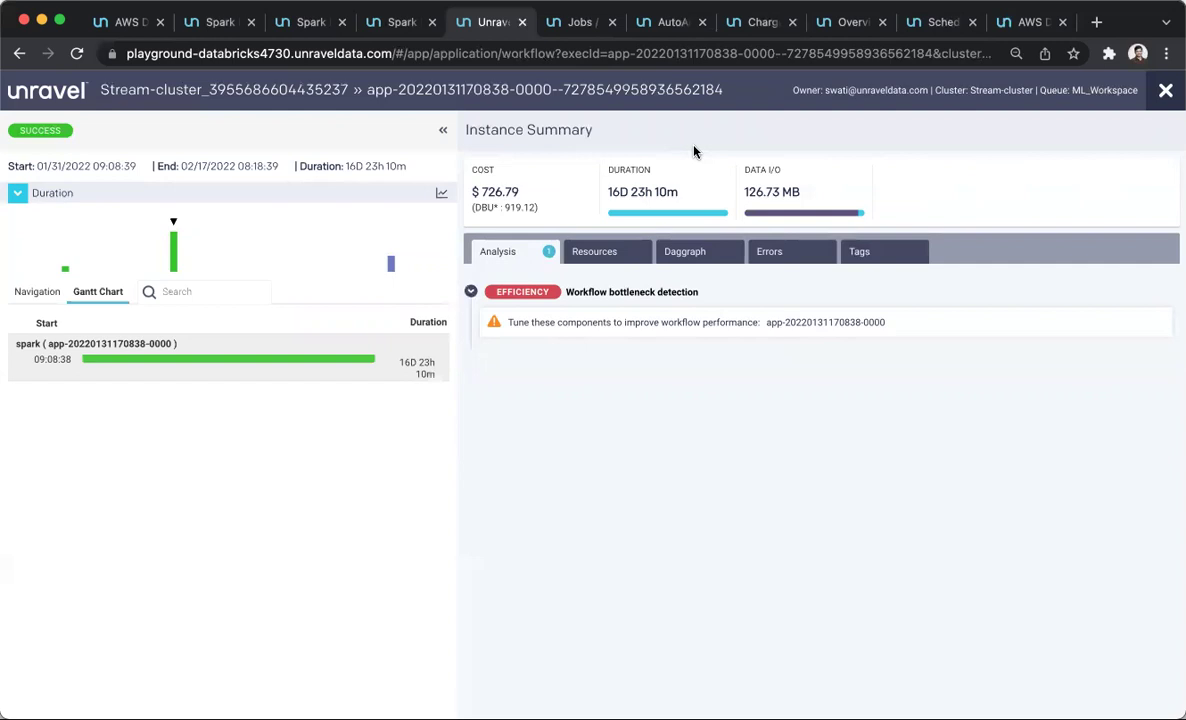
click(572, 22)
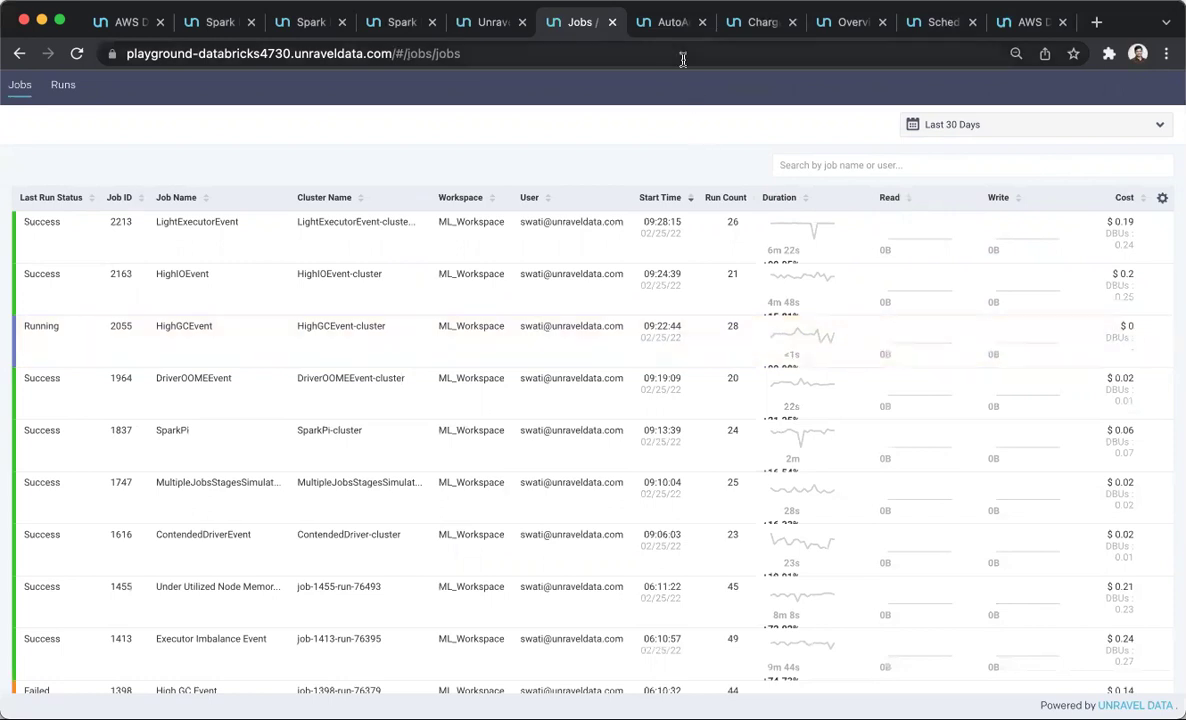
Inspect the All-purpose Databricks Cluster AutoAction policy and its metric options for the first trigger condition, and leave it without saving
click(670, 22)
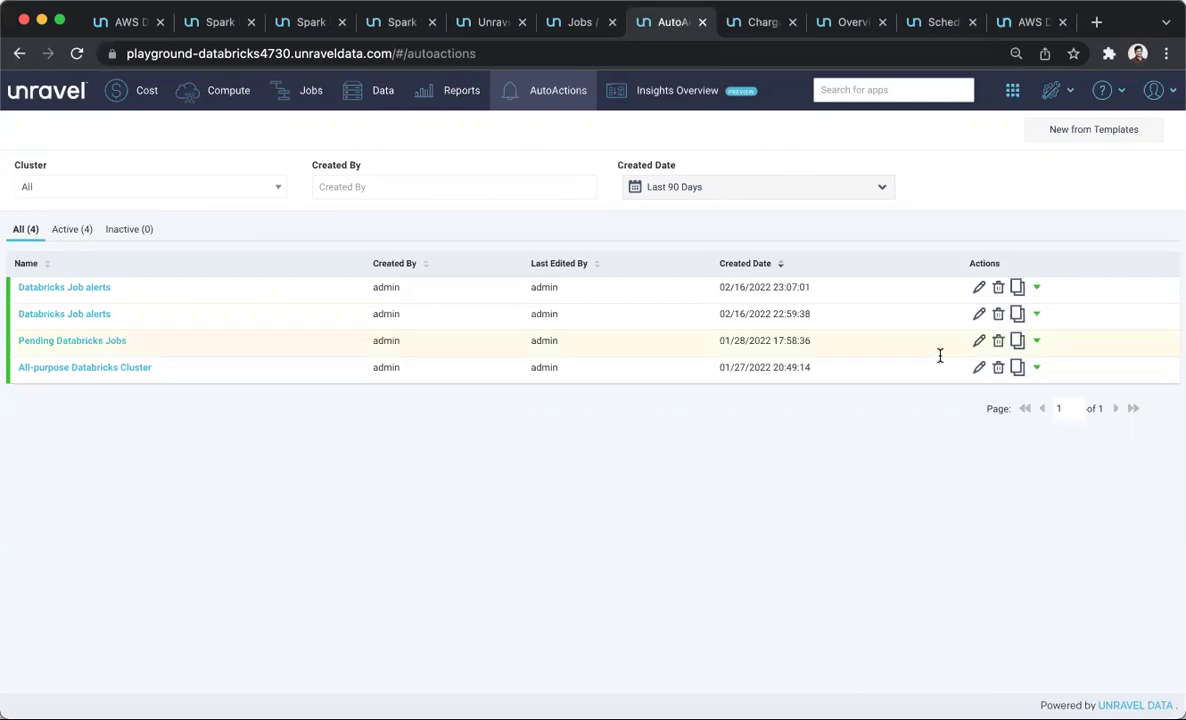
click(978, 367)
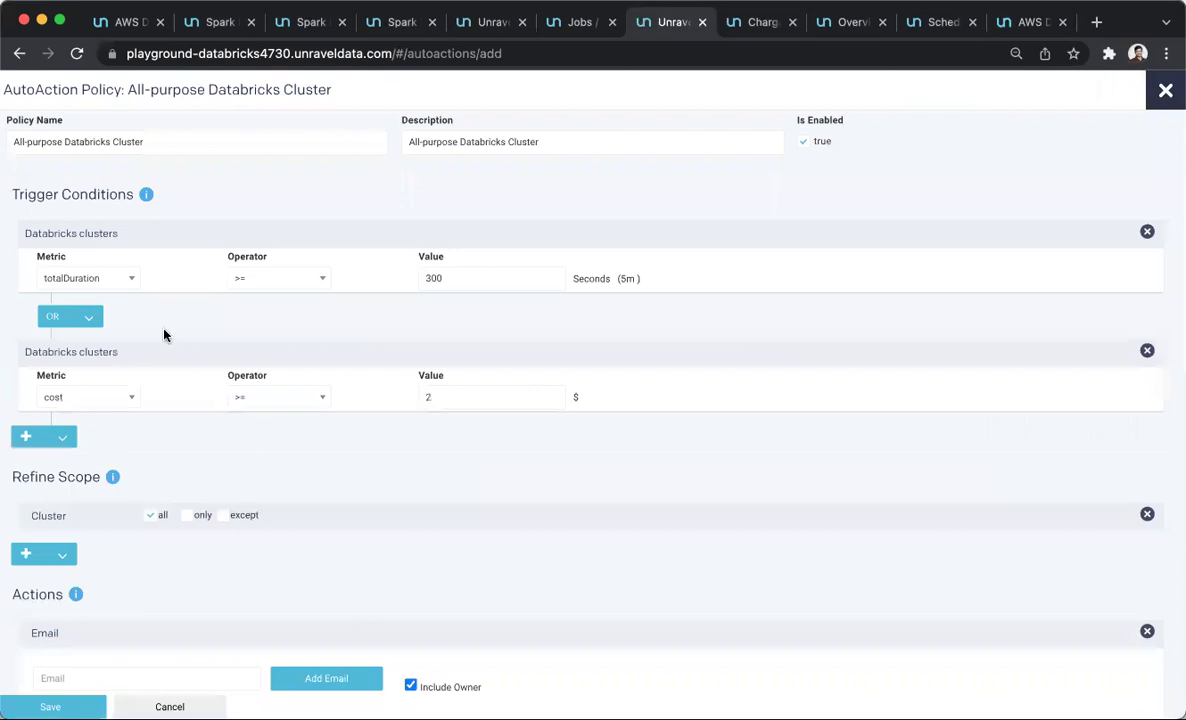
click(133, 285)
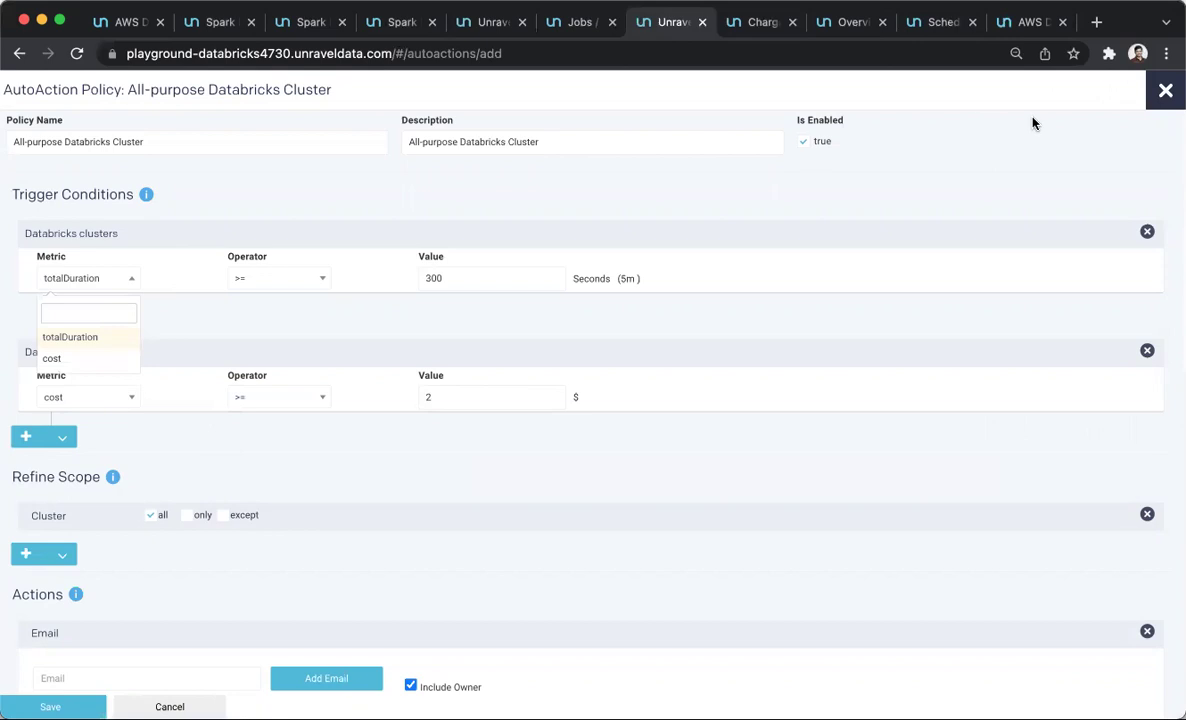
click(1167, 92)
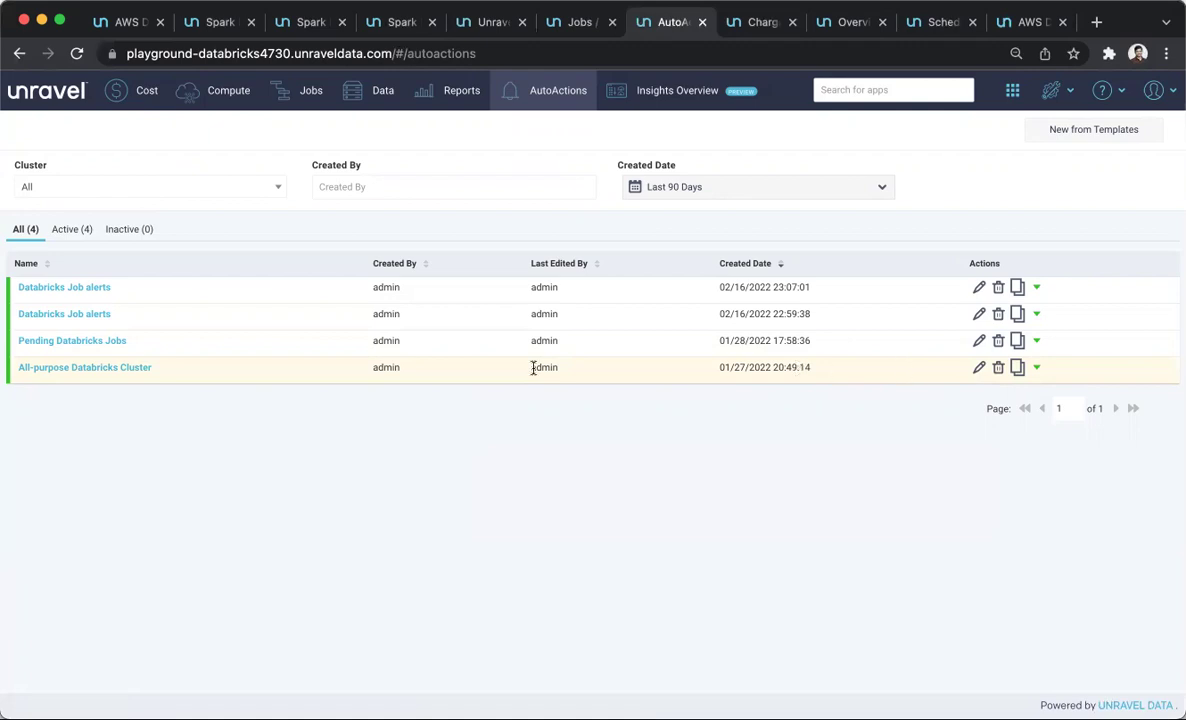
View the All-purpose Databricks Cluster policy's run history and open the details of the violating app on job-1413-run-76395
click(114, 371)
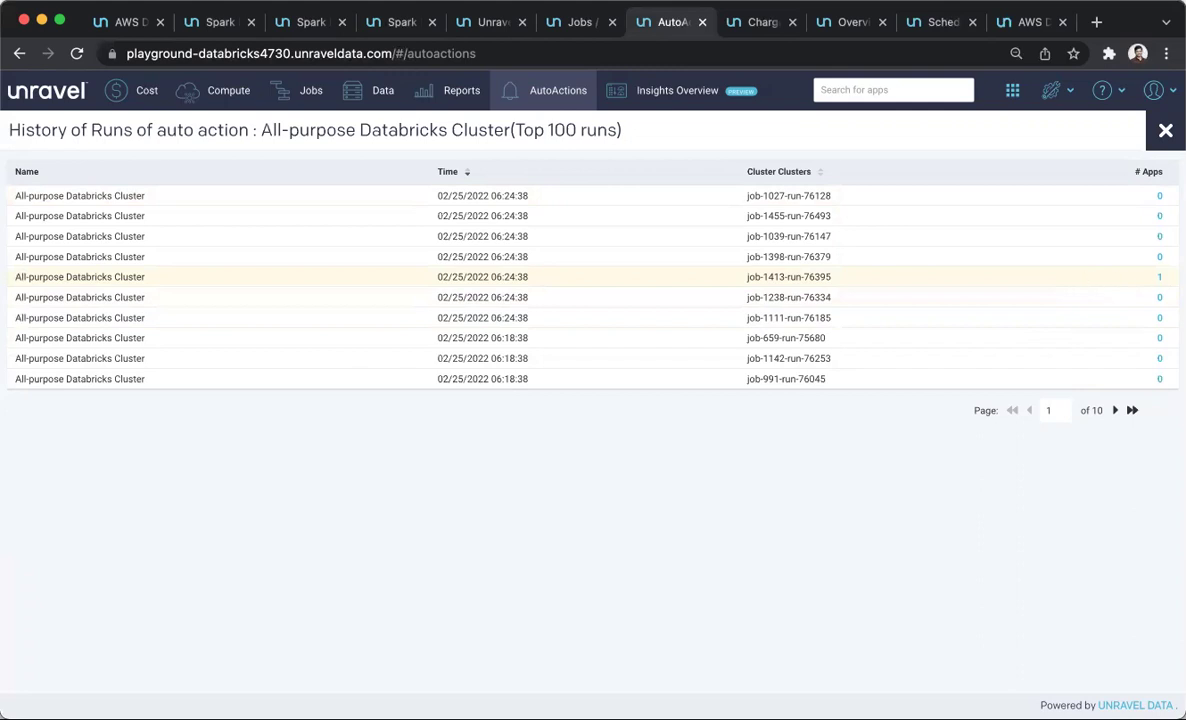
click(1160, 277)
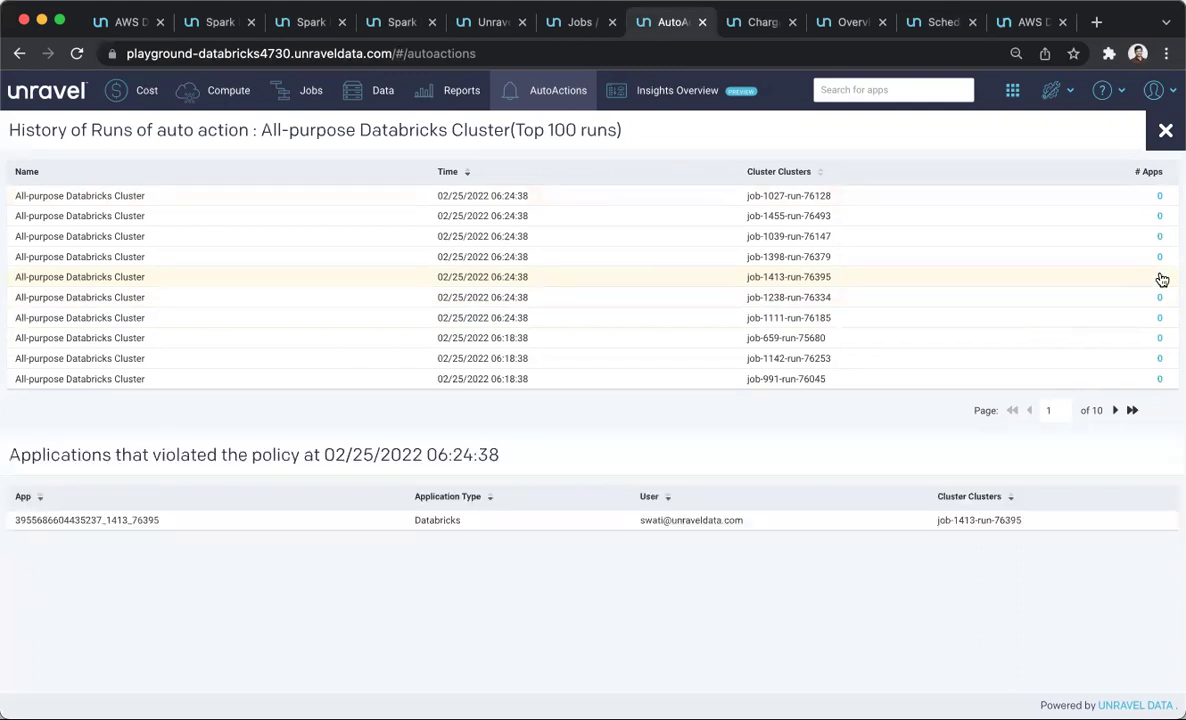
click(963, 522)
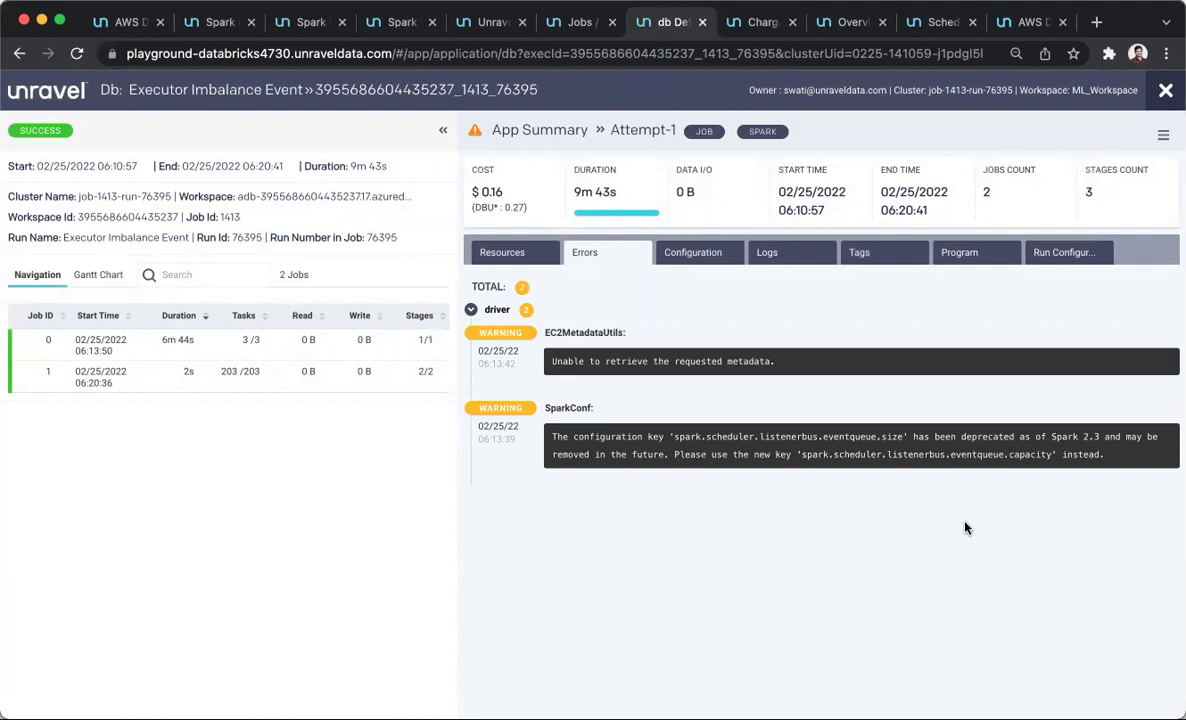
Review the JobRun chargeback costs grouped by user and look through the available filter criteria without changing them
click(763, 24)
scroll(656, 211, down, 2)
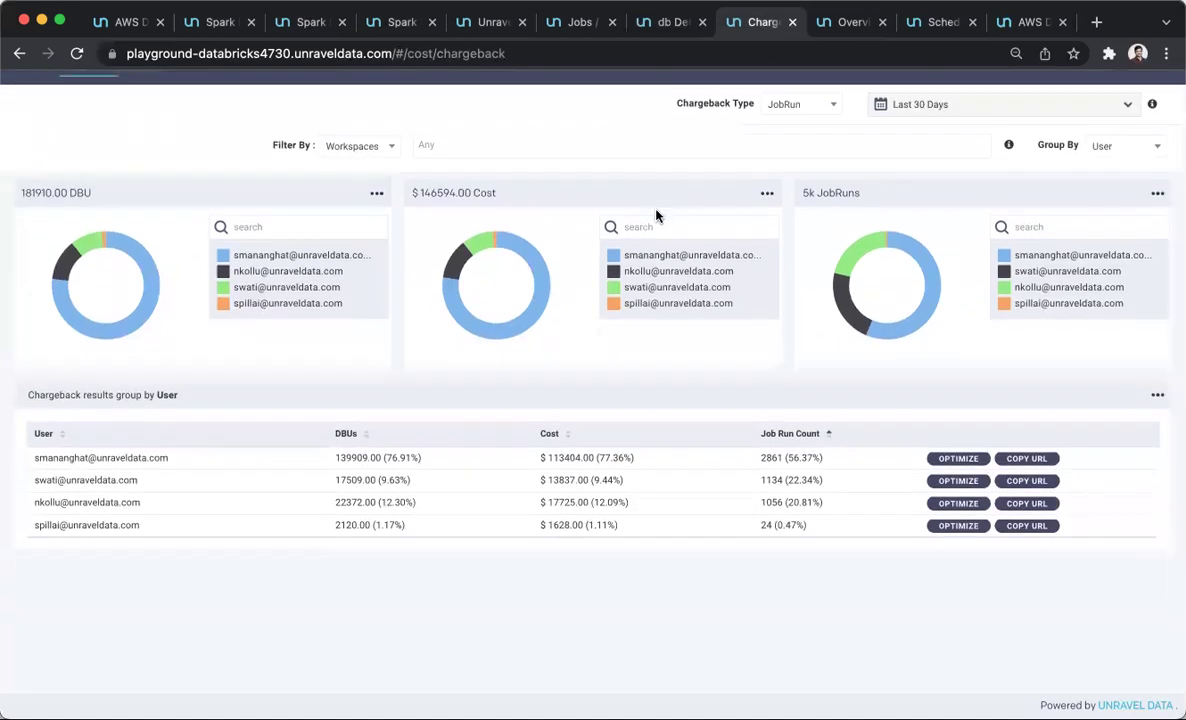
click(394, 150)
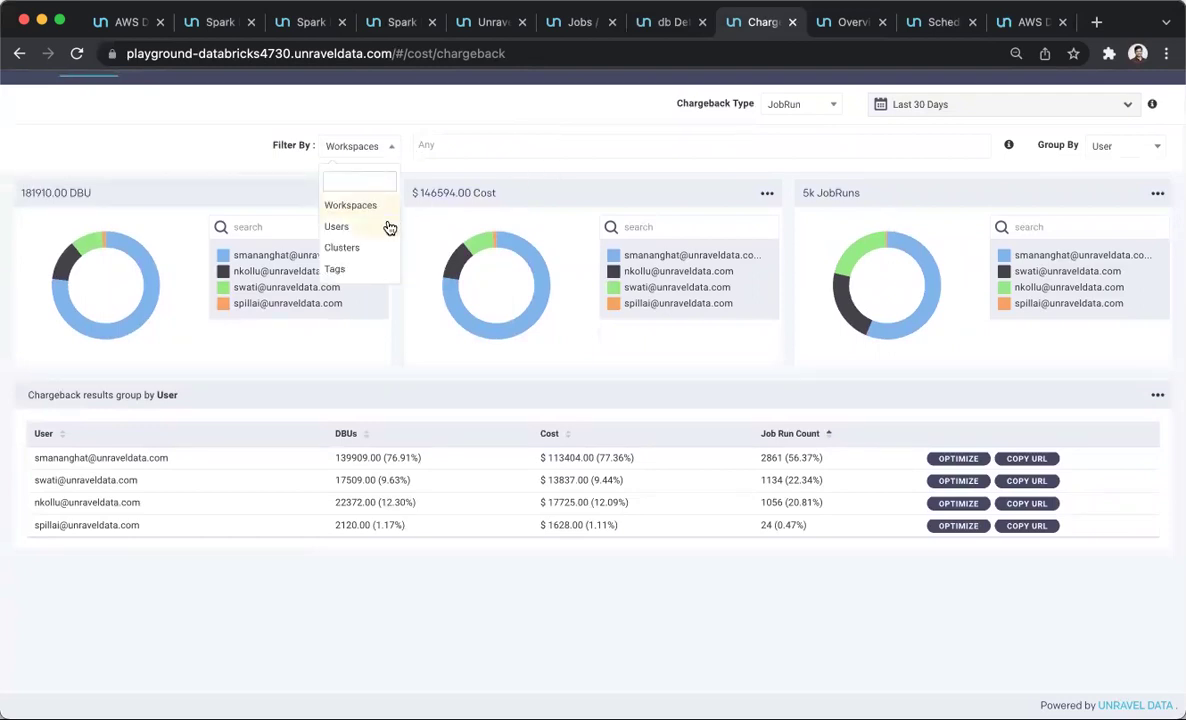
click(519, 171)
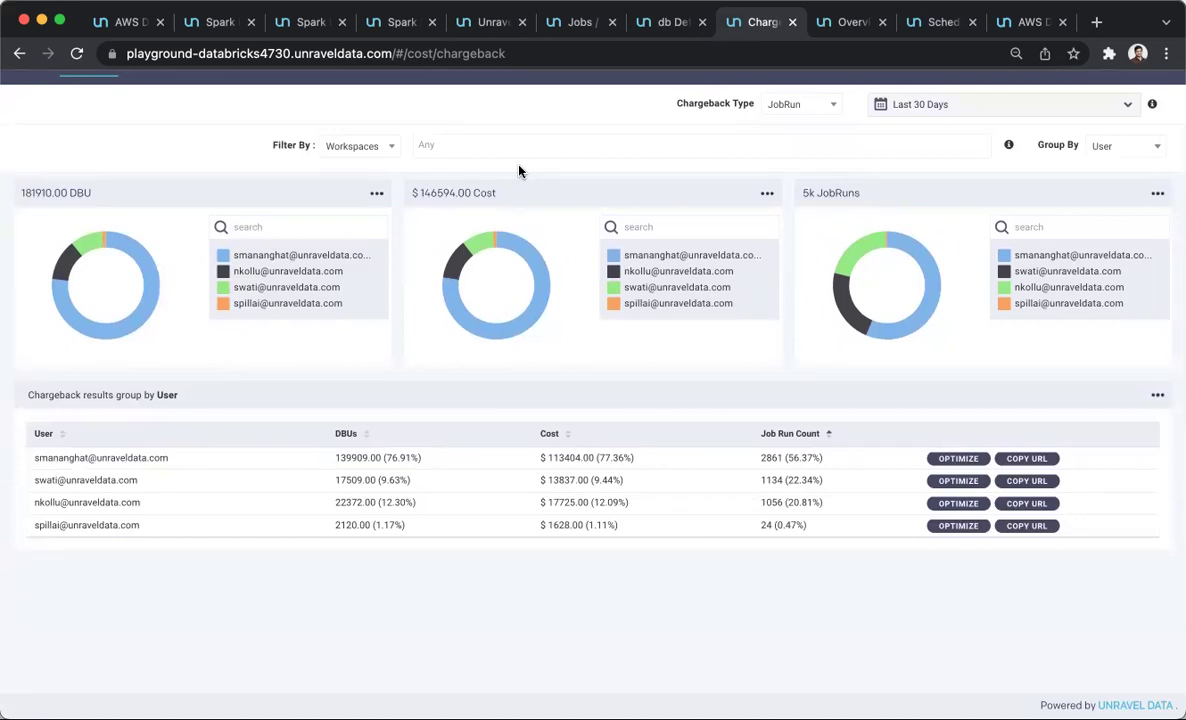
Examine the table KPIs and usage trends in the data overview for workspace 4730_PG
click(845, 28)
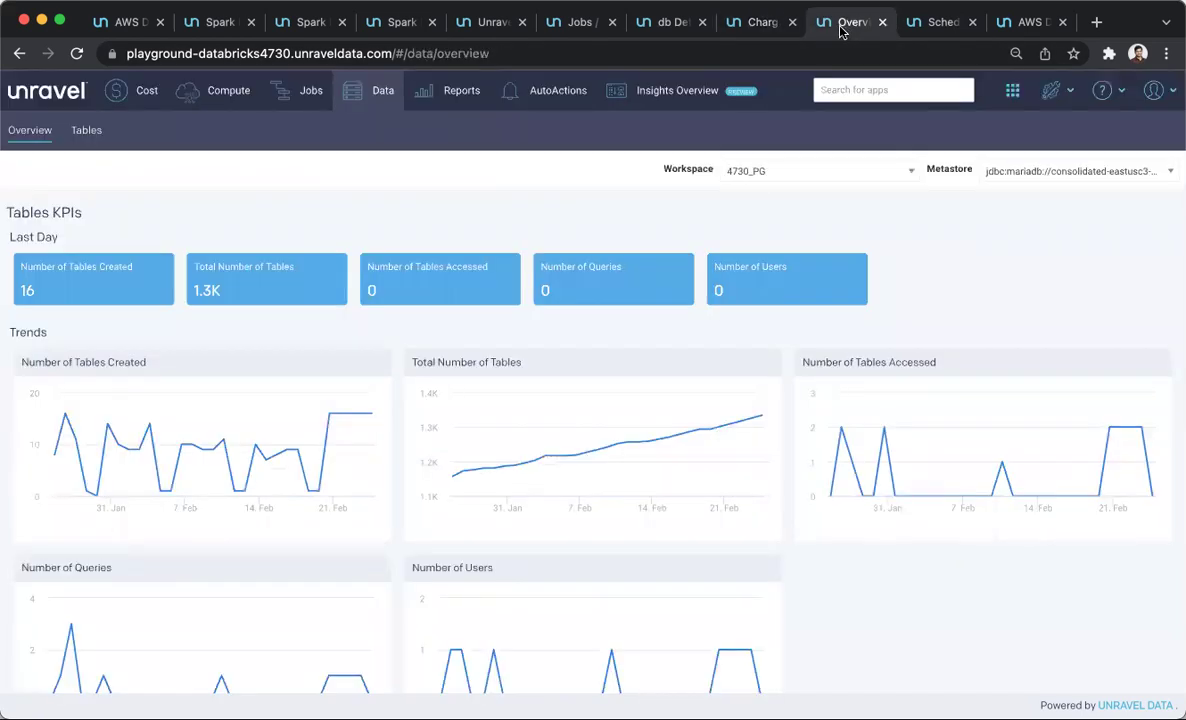
scroll(617, 212, down, 2)
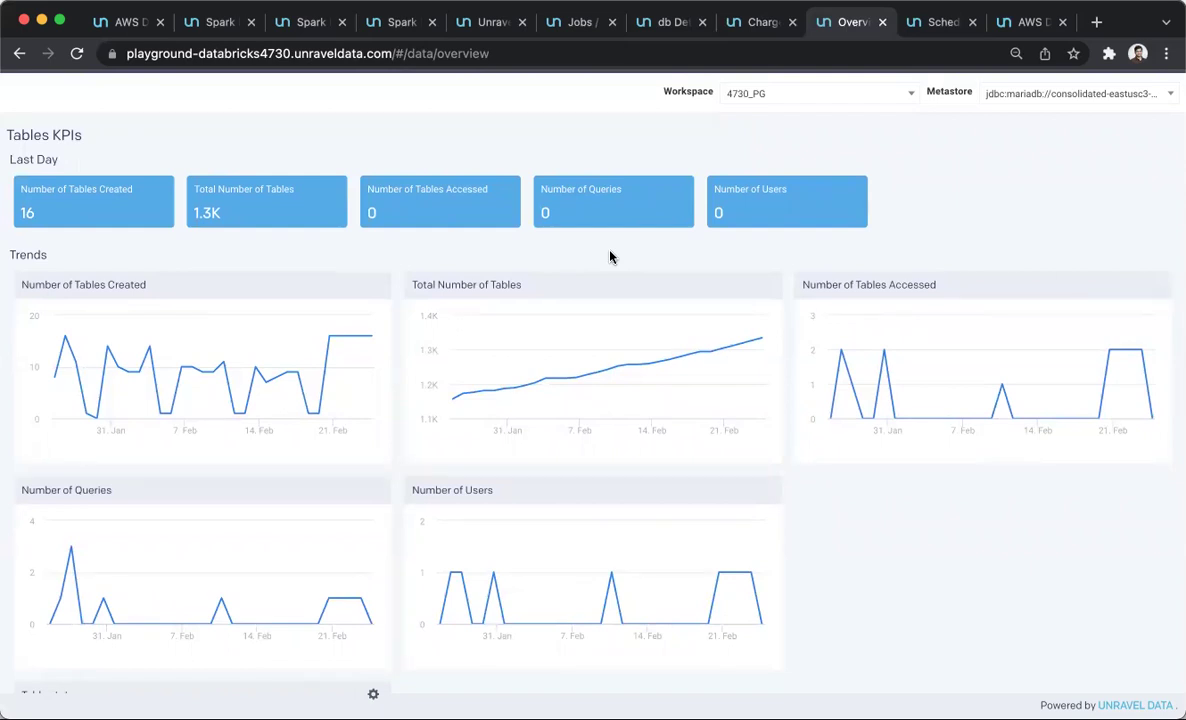
Check the schedule parameters of the Topxx report, close them and return to Unravel's Databricks on AWS page
click(938, 25)
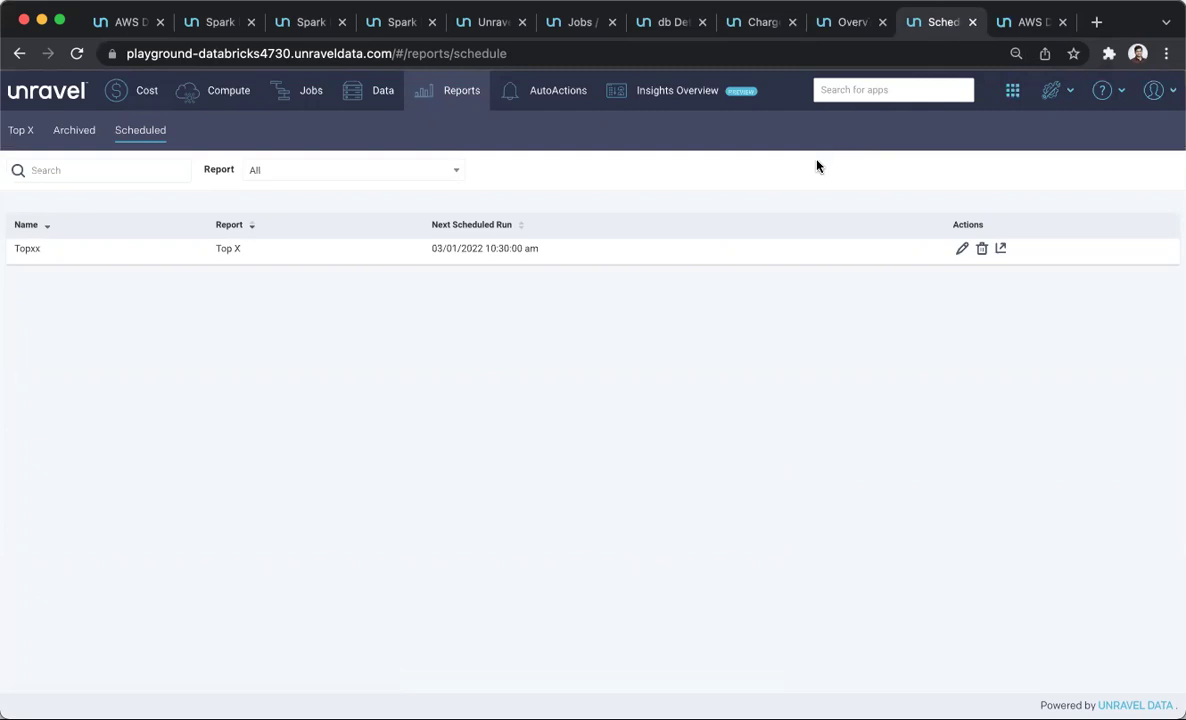
click(651, 250)
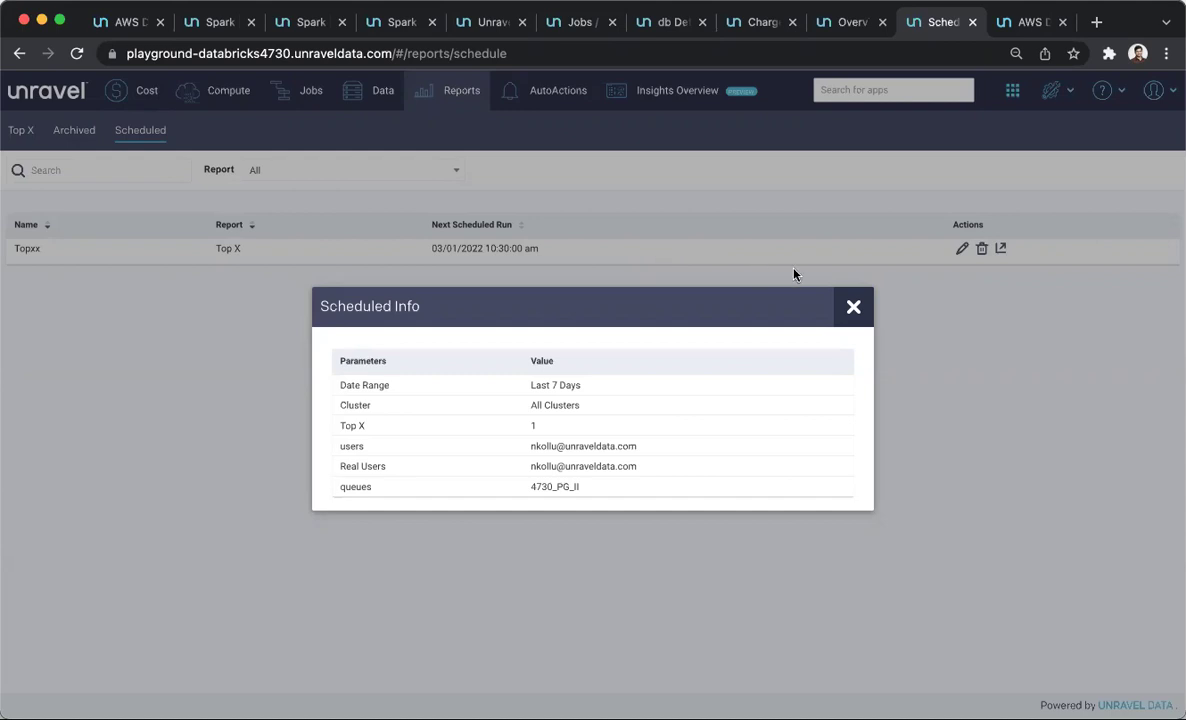
click(854, 308)
click(1025, 22)
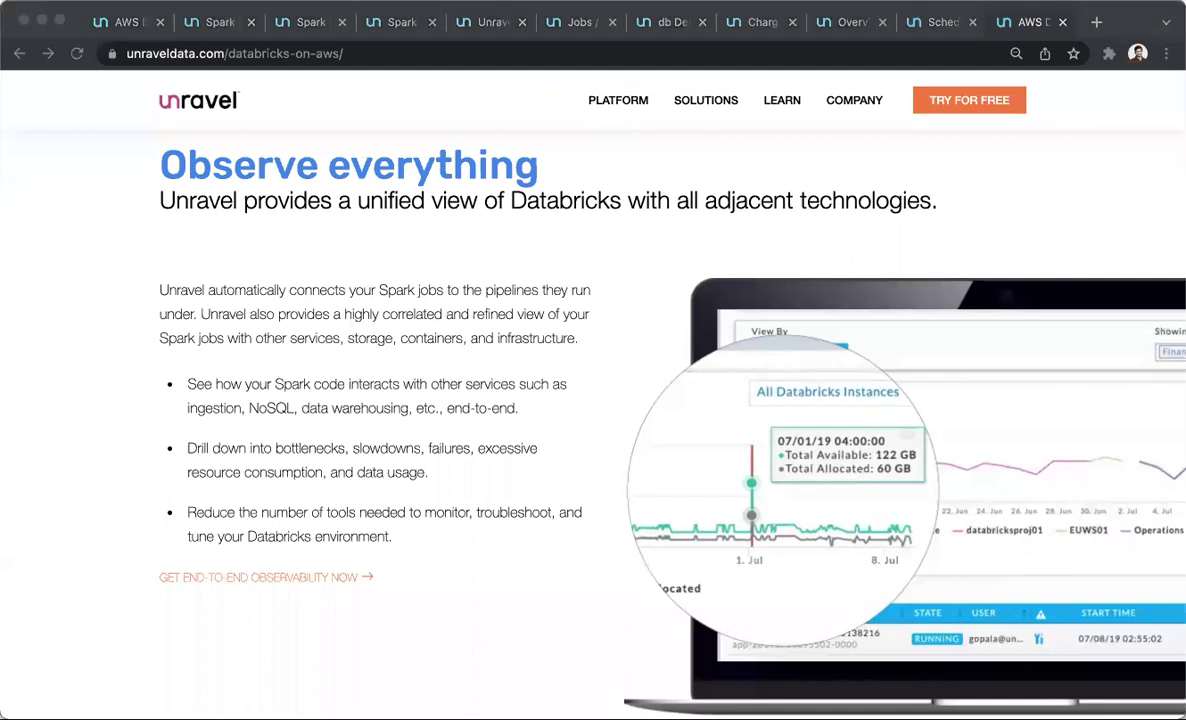